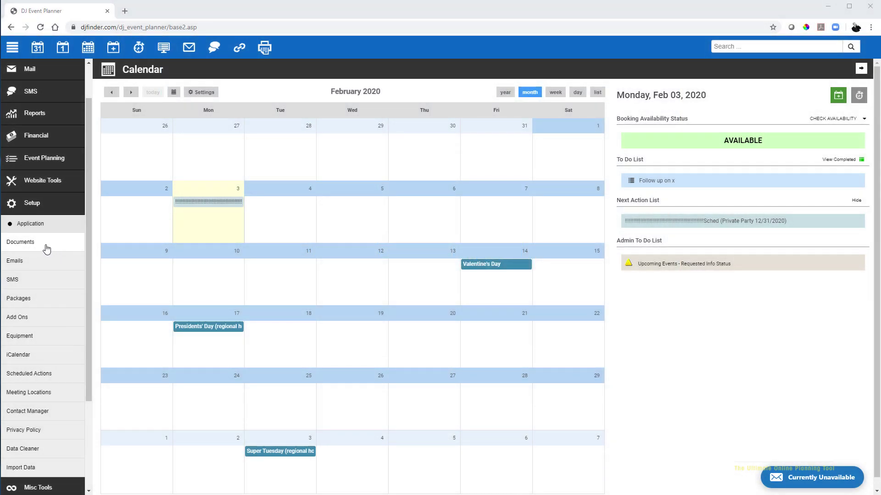
Step: Look over the Wedding DJ Contract template's E-Signature action settings, then save the template
{"action": "left_click", "coordinate": [41, 243]}
{"action": "scroll", "coordinate": [295, 287], "scroll_direction": "down", "scroll_amount": 1}
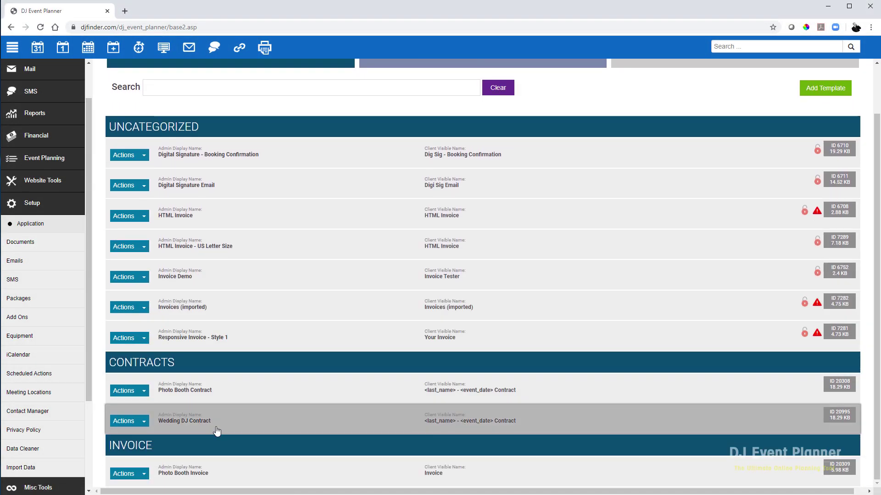
{"action": "left_click", "coordinate": [215, 418]}
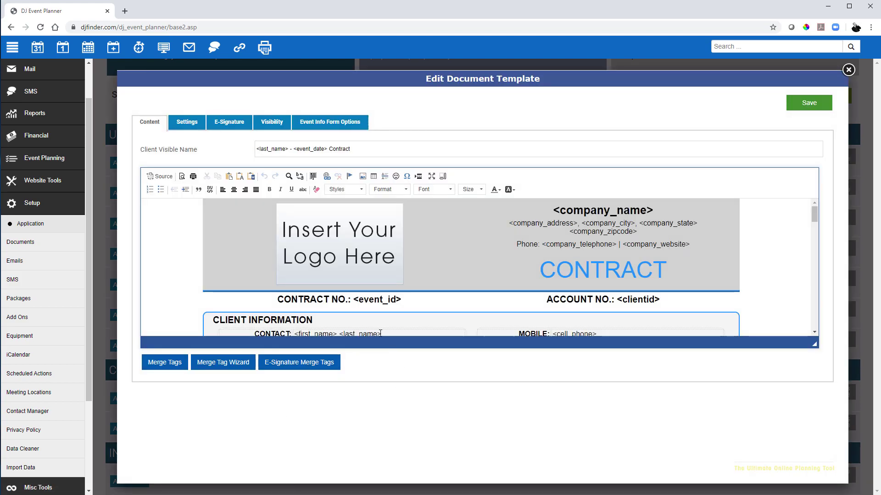
{"action": "left_click", "coordinate": [235, 122]}
{"action": "scroll", "coordinate": [380, 227], "scroll_direction": "down", "scroll_amount": 3}
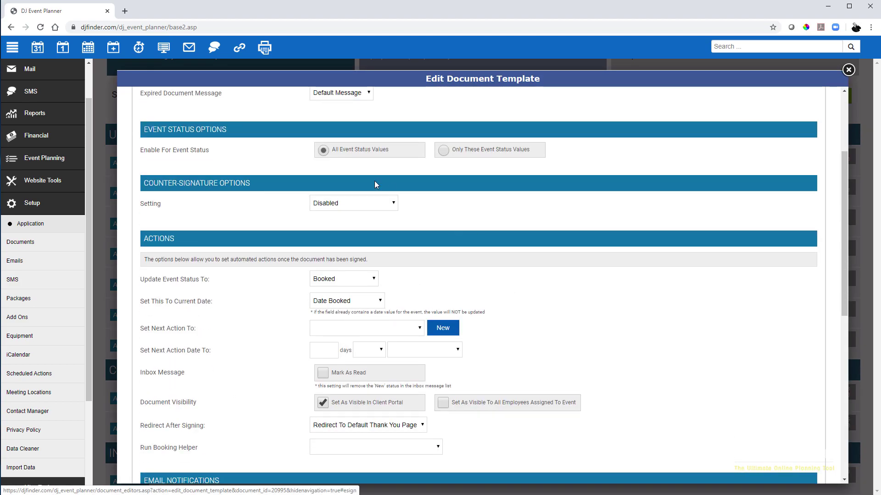
{"action": "scroll", "coordinate": [601, 378], "scroll_direction": "down", "scroll_amount": 5}
{"action": "scroll", "coordinate": [630, 320], "scroll_direction": "up", "scroll_amount": 8}
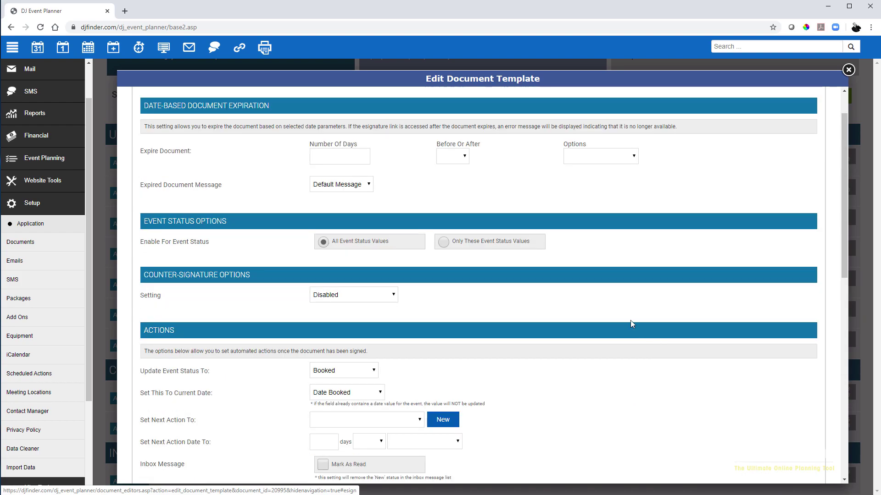
{"action": "left_click", "coordinate": [794, 104]}
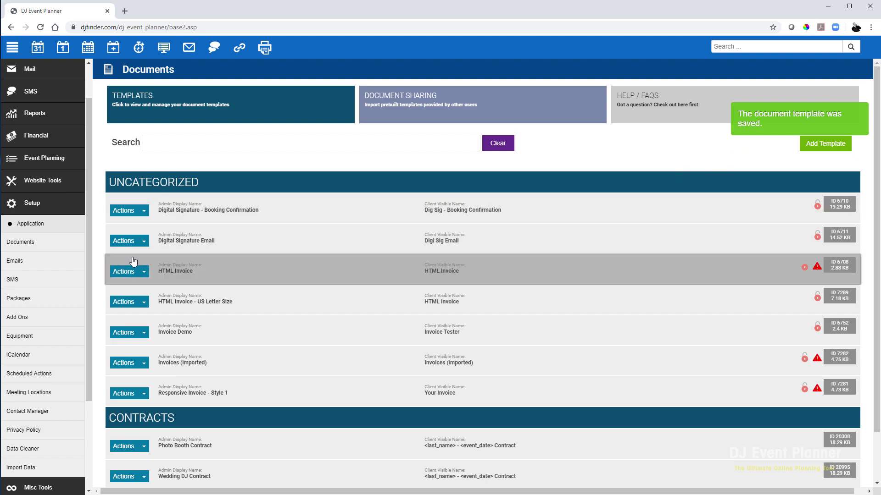
Step: Open the Contract E-Signature - Wedding DJ email and select its INSERT E-SIGNATURE LINK HERE line
{"action": "left_click", "coordinate": [32, 262]}
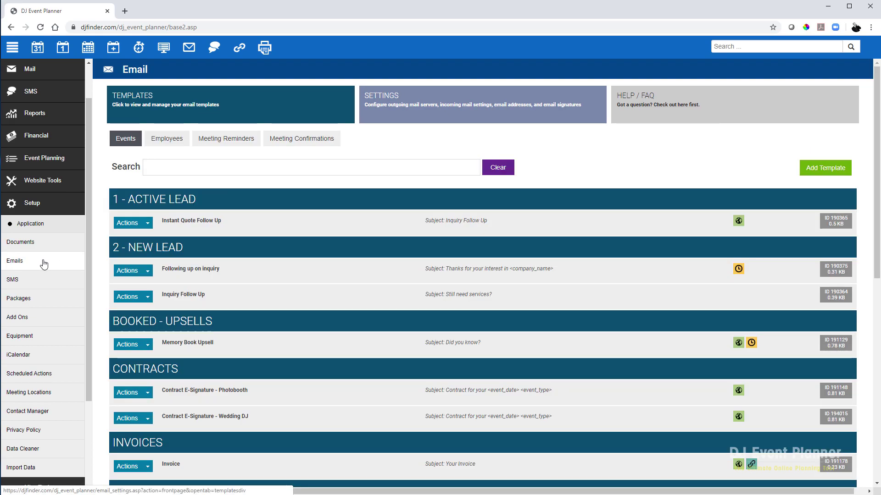
{"action": "scroll", "coordinate": [226, 359], "scroll_direction": "down", "scroll_amount": 1}
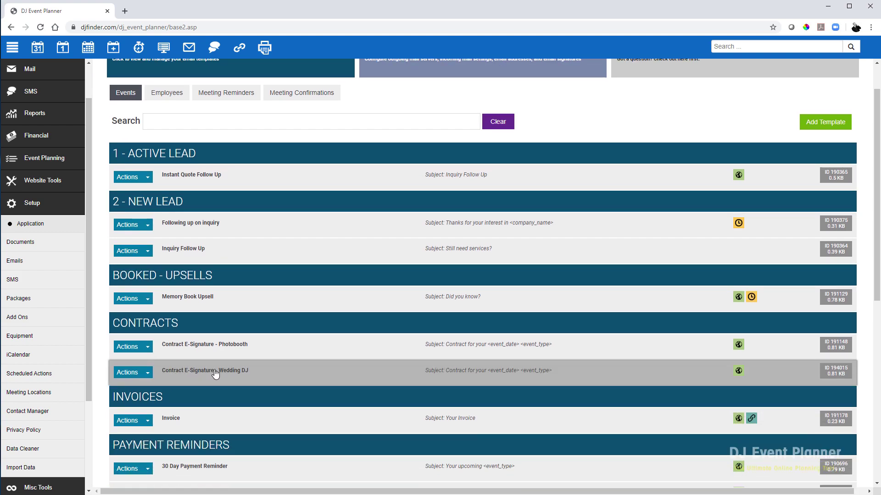
{"action": "left_click", "coordinate": [218, 373]}
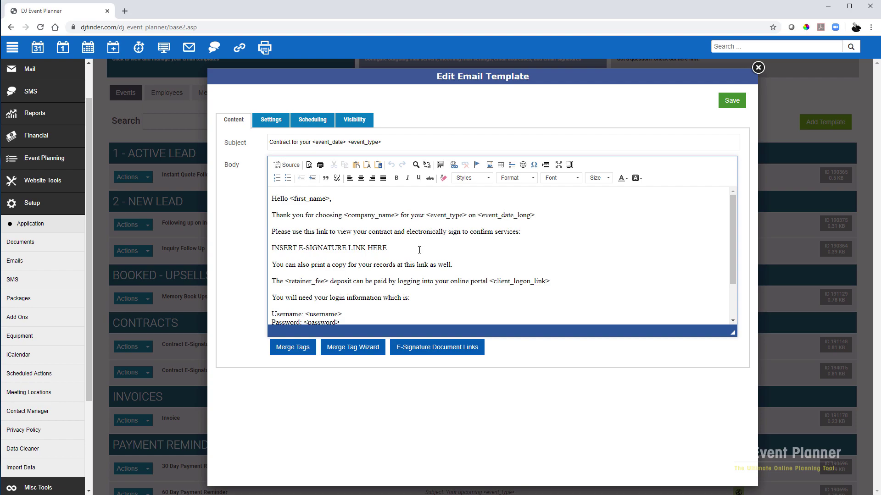
{"action": "left_click", "coordinate": [419, 250]}
{"action": "left_click_drag", "start_coordinate": [419, 250], "coordinate": [272, 248]}
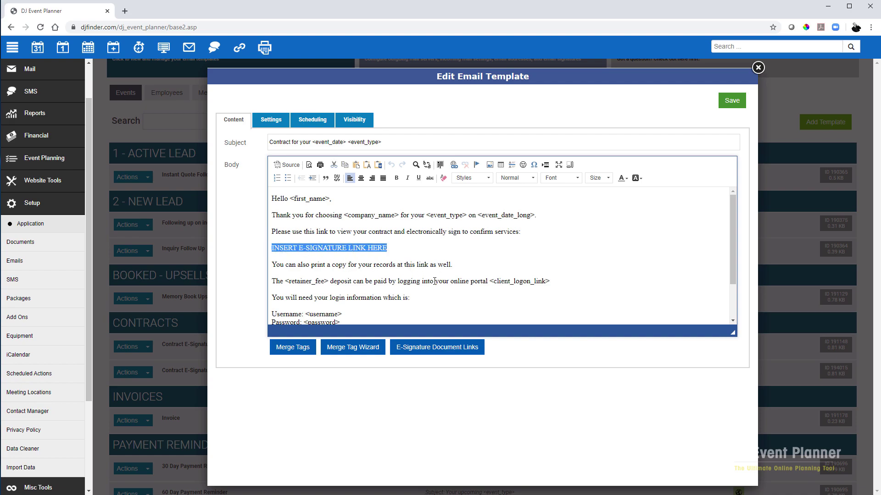
Step: Swap the placeholder for the Wedding DJ Contract esignaturelink:20995 tag and save the email
{"action": "left_click", "coordinate": [440, 348]}
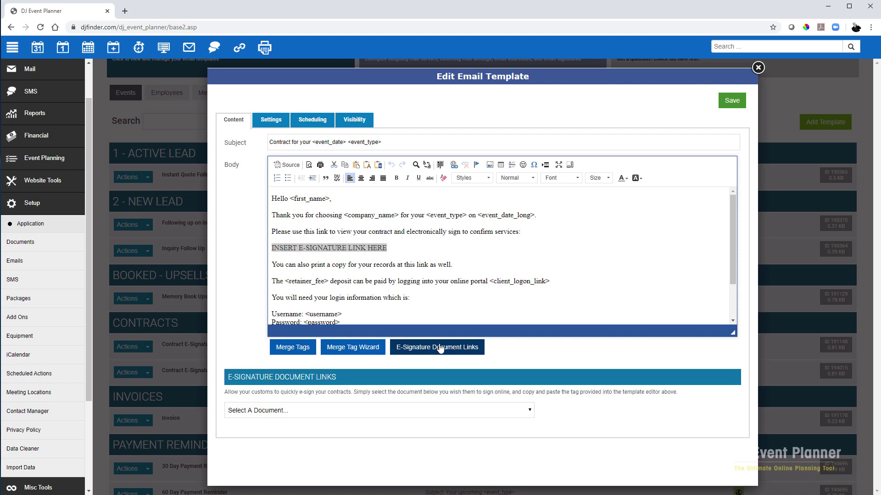
{"action": "left_click", "coordinate": [398, 414]}
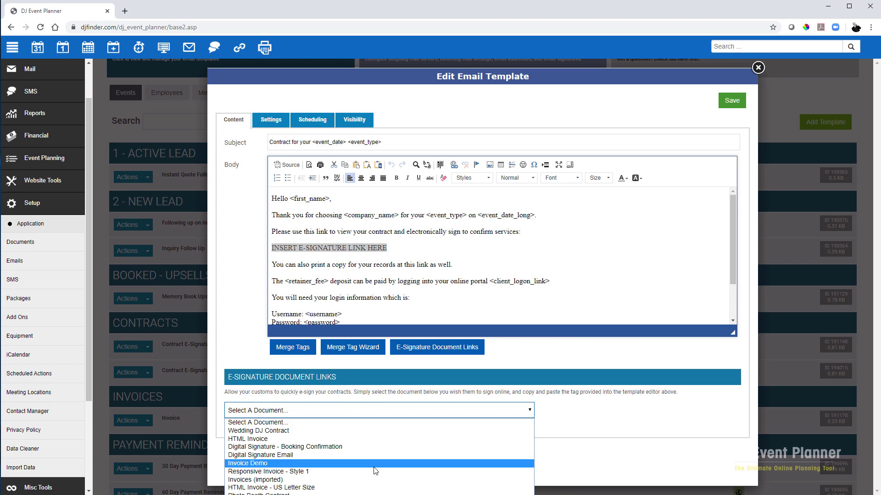
{"action": "left_click", "coordinate": [356, 431]}
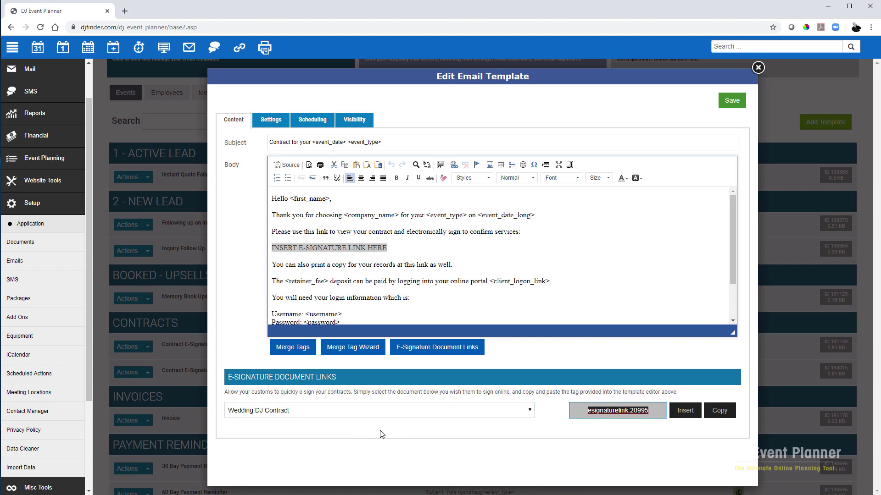
{"action": "left_click", "coordinate": [682, 412]}
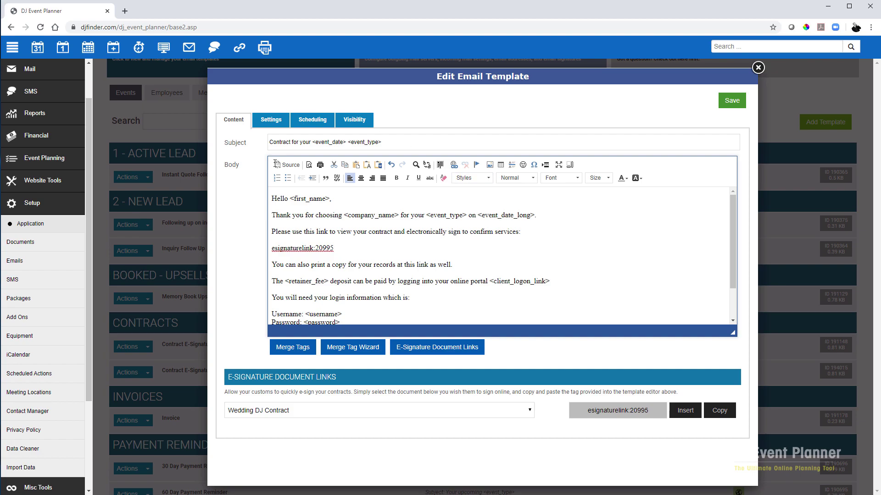
{"action": "left_click", "coordinate": [726, 106]}
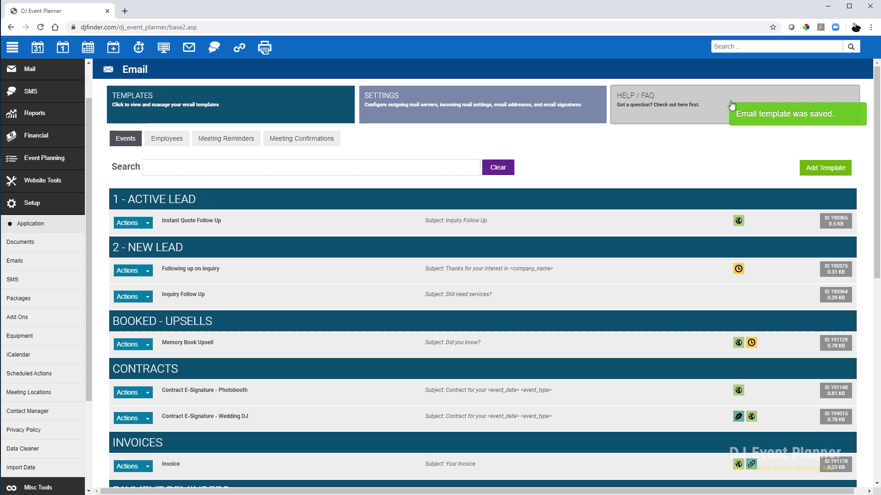
Step: Create Booking Helper #12 with title and button title 'Send Wedding DJ Contract'
{"action": "left_click", "coordinate": [30, 224]}
{"action": "left_click", "coordinate": [37, 409]}
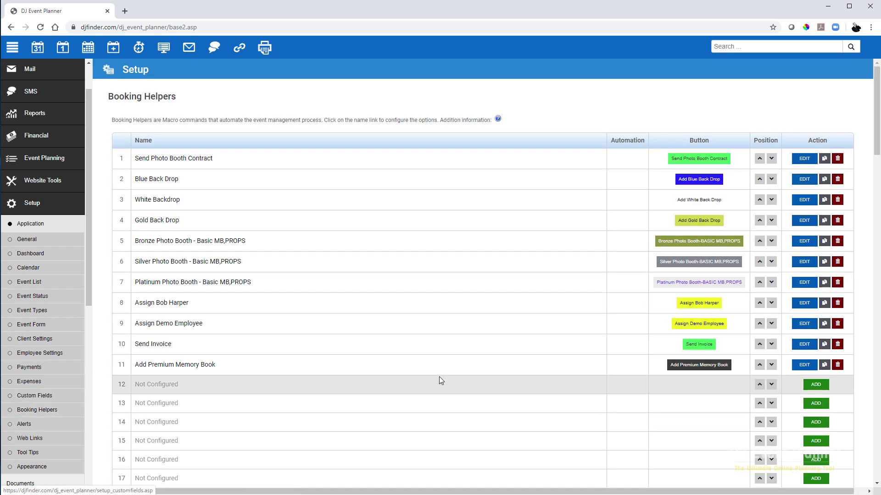
{"action": "left_click", "coordinate": [816, 385]}
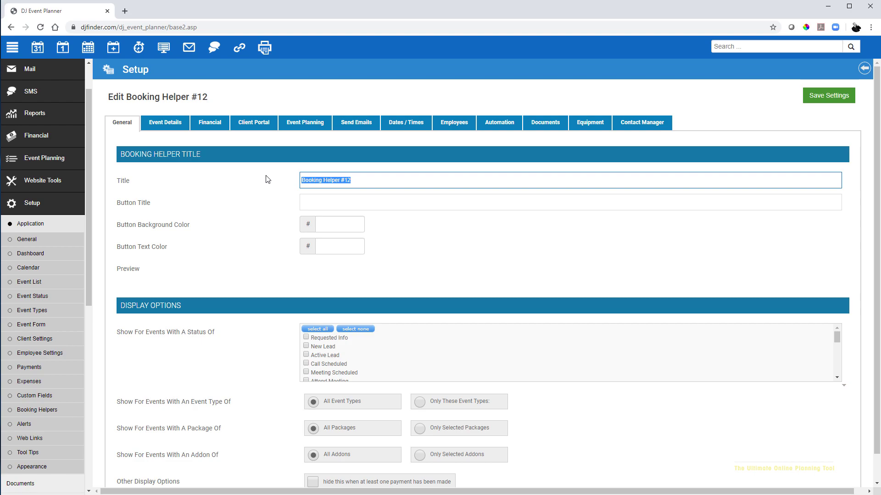
{"action": "type", "text": "Send Wedding DJ Contract"}
{"action": "key", "text": "Tab"}
{"action": "type", "text": "Send Wedding DJ Cont"}
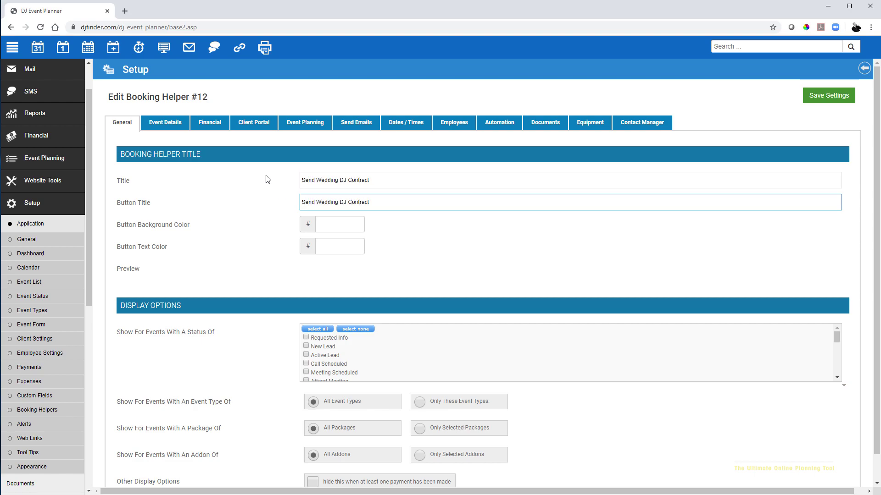
Step: Set the button background colour to 00FF00 and the button text colour to 000000
{"action": "left_click", "coordinate": [342, 223]}
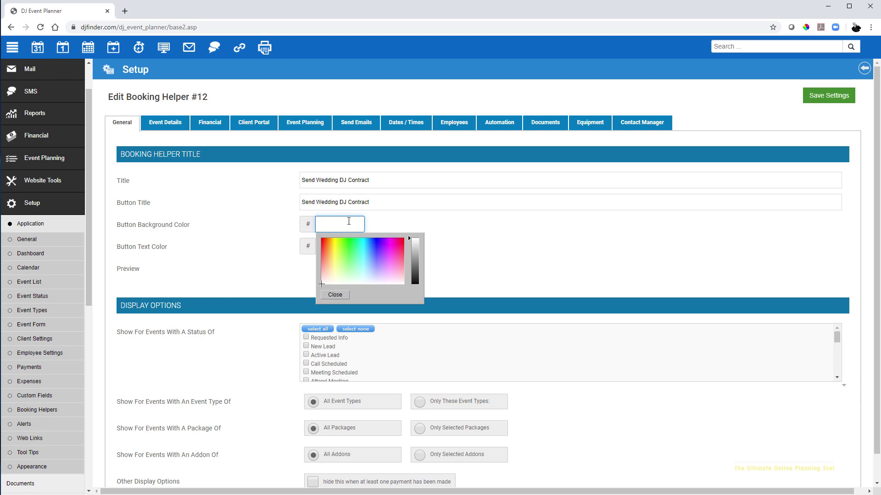
{"action": "type", "text": "00FF00"}
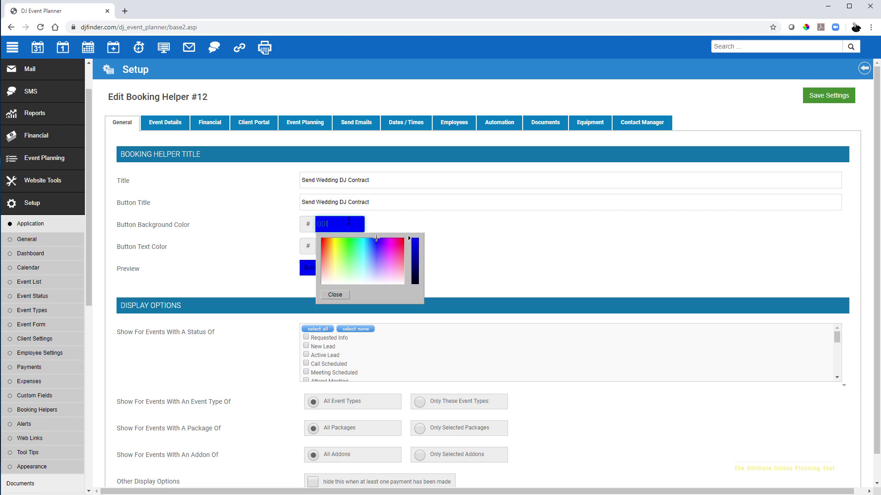
{"action": "key", "text": "Tab"}
{"action": "type", "text": "000000"}
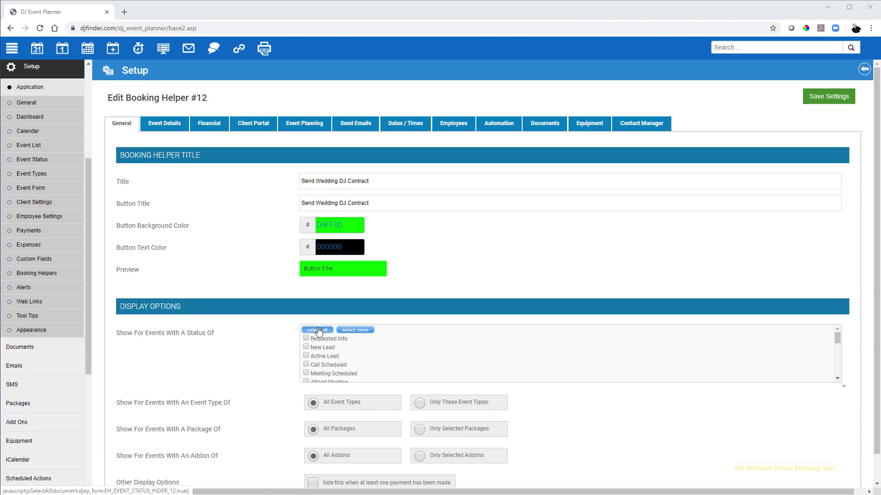
Step: Make the helper change the event status to Contract Sent
{"action": "left_click", "coordinate": [170, 123]}
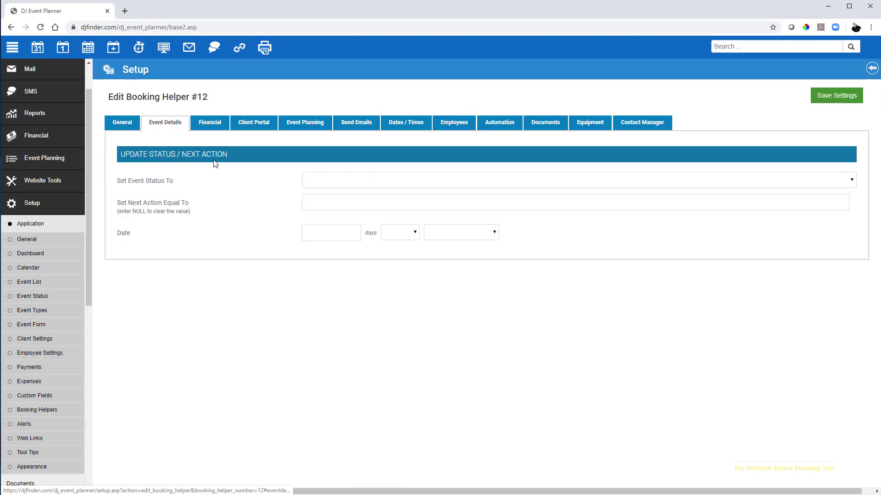
{"action": "left_click", "coordinate": [340, 183]}
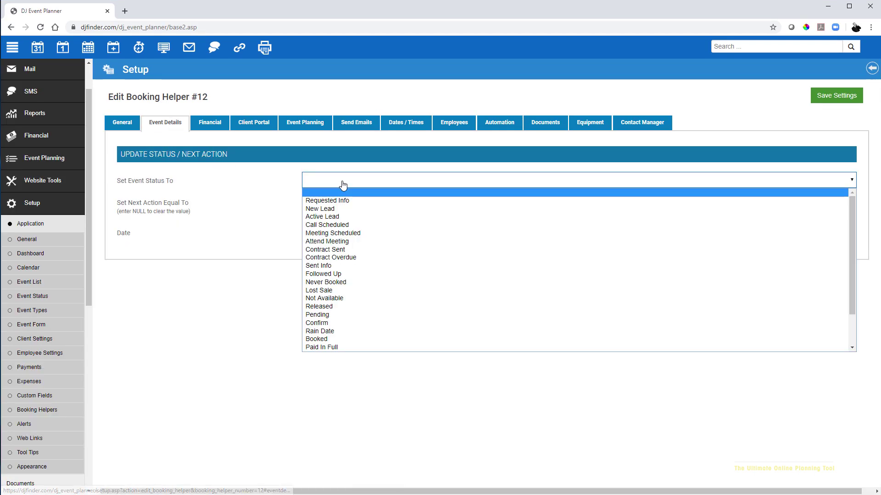
{"action": "left_click", "coordinate": [329, 249]}
Step: Have the helper send the client the Contract E-Signature - Wedding DJ email
{"action": "left_click", "coordinate": [362, 124]}
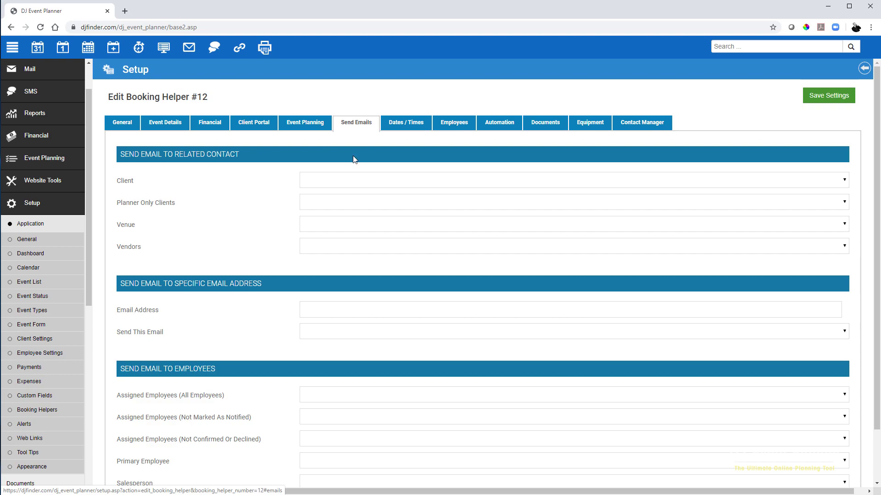
{"action": "left_click", "coordinate": [352, 183]}
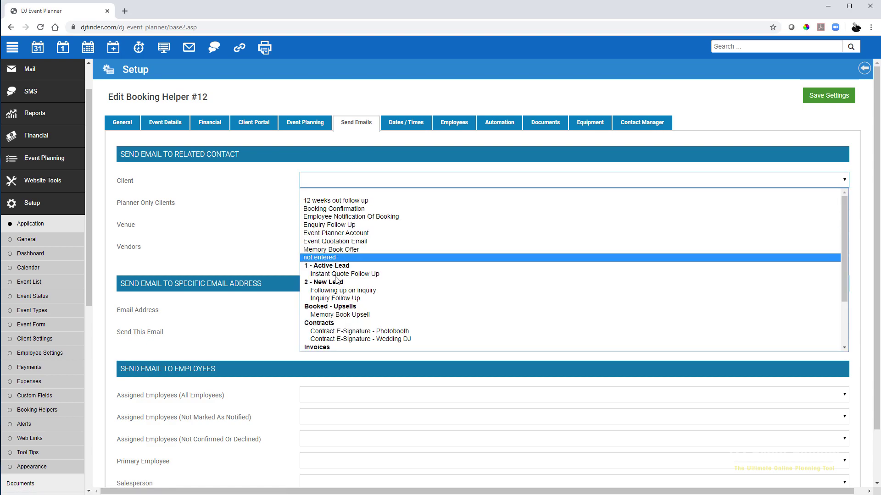
{"action": "left_click", "coordinate": [356, 337]}
Step: Set the Contract Sent Date to Current Date and save the helper settings
{"action": "left_click", "coordinate": [406, 131]}
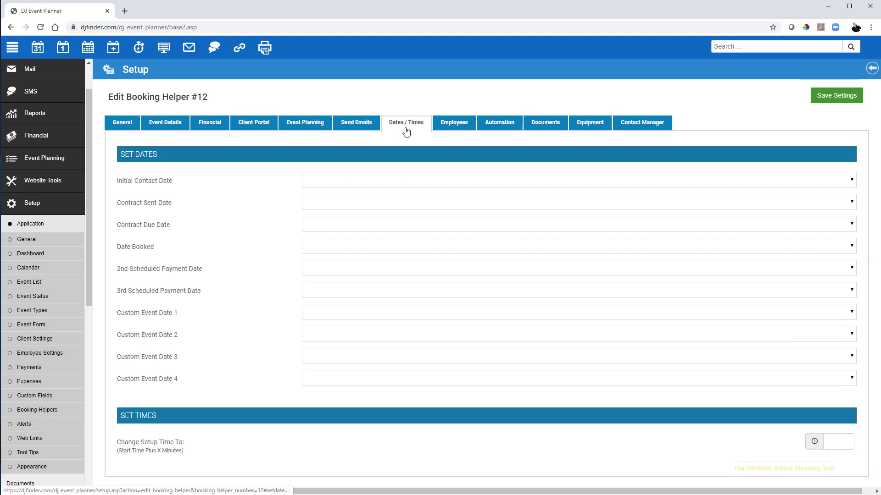
{"action": "left_click", "coordinate": [343, 207]}
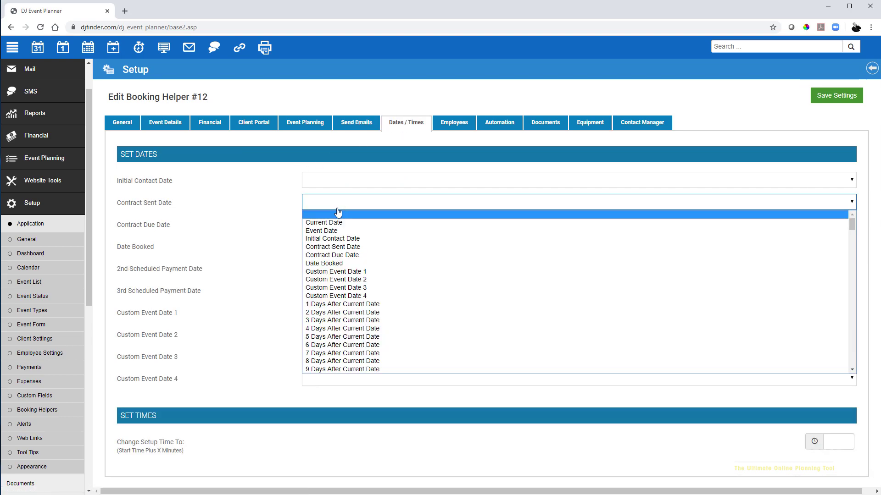
{"action": "left_click", "coordinate": [334, 223]}
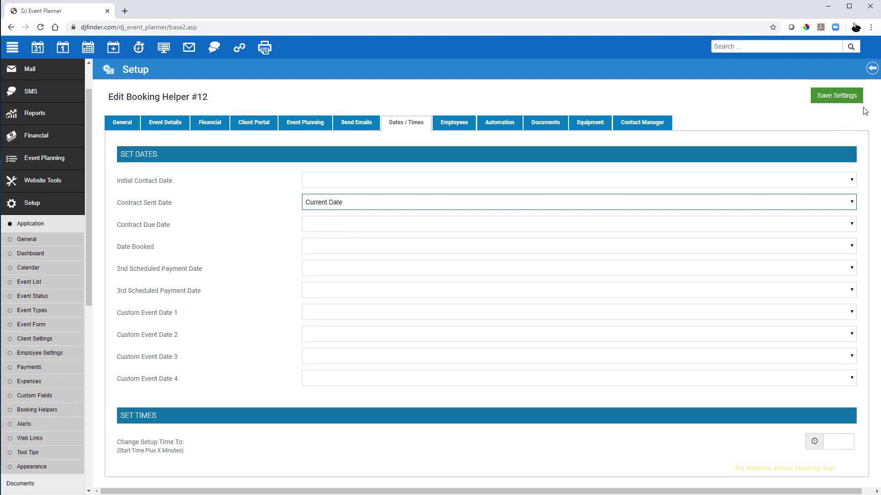
{"action": "left_click", "coordinate": [842, 97]}
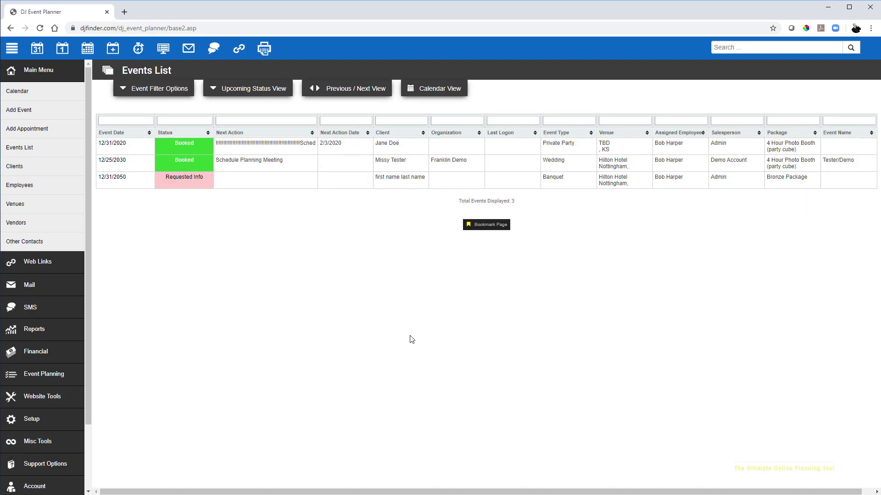
Step: Open the 12/31/2050 banquet event and run its Send Wedding DJ Contract helper
{"action": "left_click", "coordinate": [195, 185]}
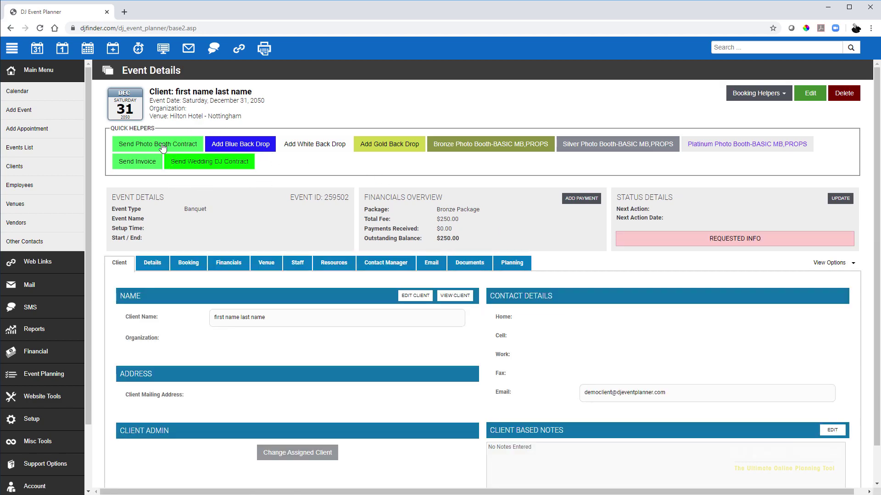
{"action": "left_click", "coordinate": [217, 166]}
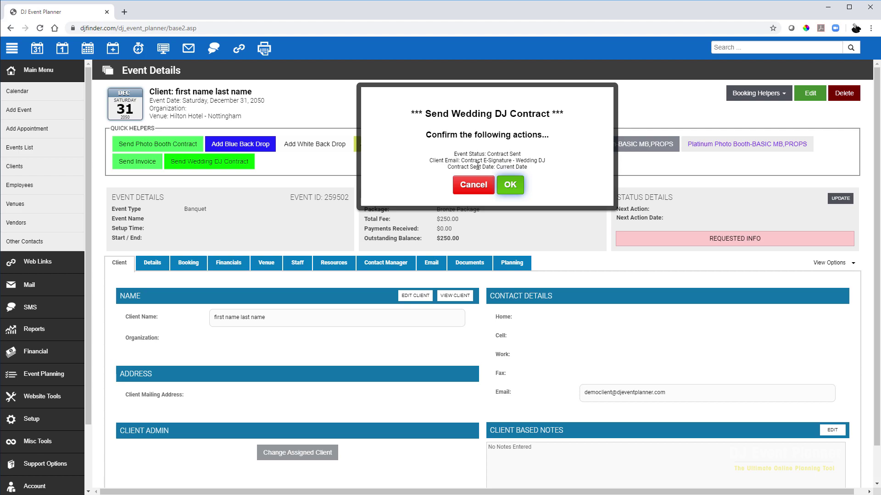
Step: Confirm the helper, then check the sent 'Contract for your 12/31/2050 Banquet' email
{"action": "left_click", "coordinate": [507, 186]}
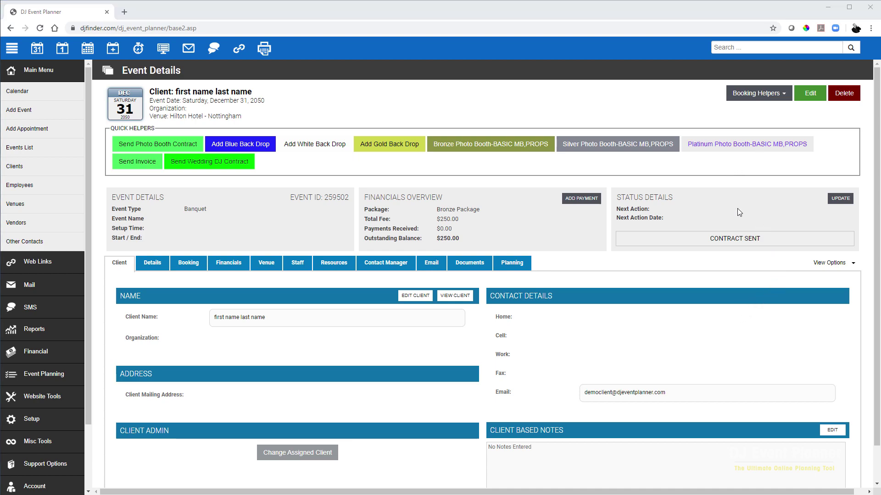
{"action": "left_click", "coordinate": [431, 262]}
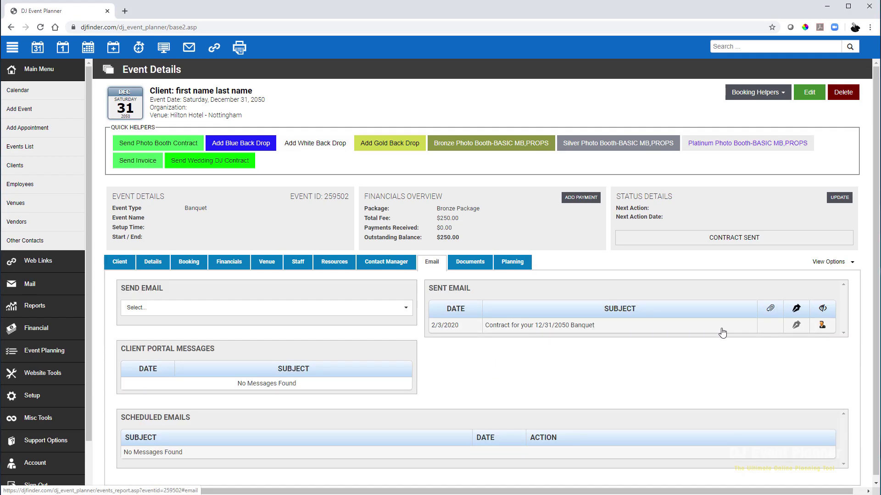